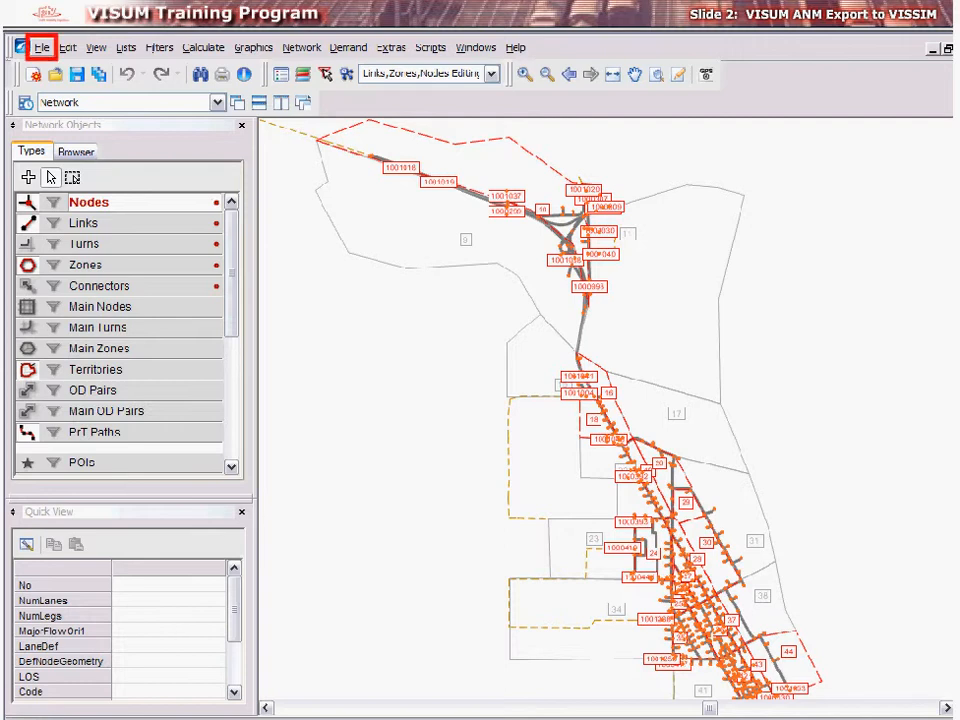
# Start a VISSIM (ANM) export and include network data, saving the network file as export1 in the Vissim Export folder
pyautogui.click(42, 48)
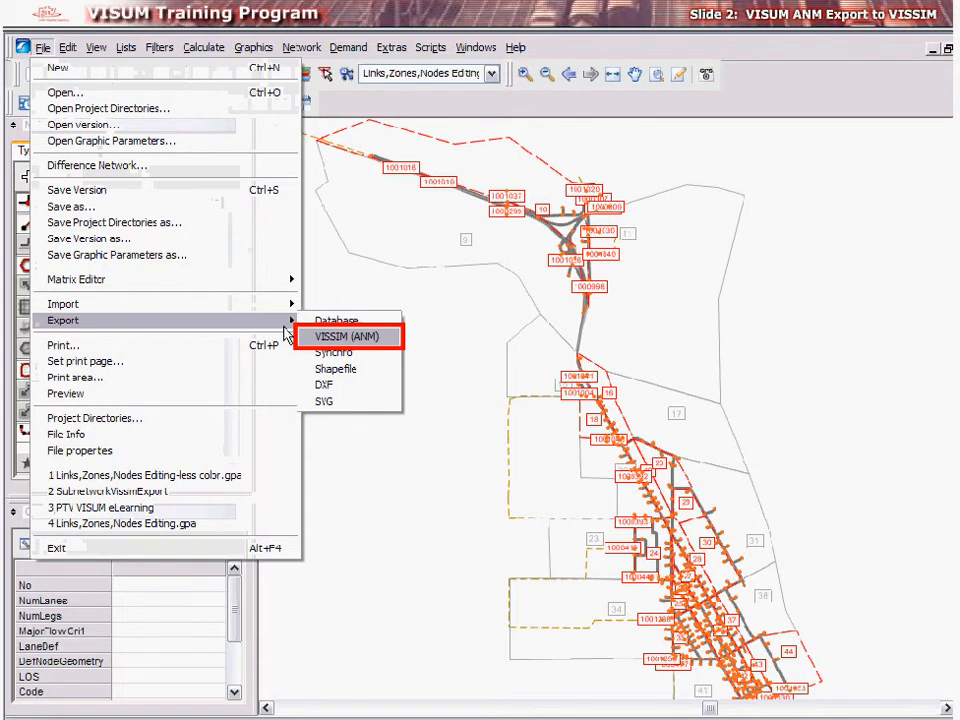
pyautogui.click(346, 338)
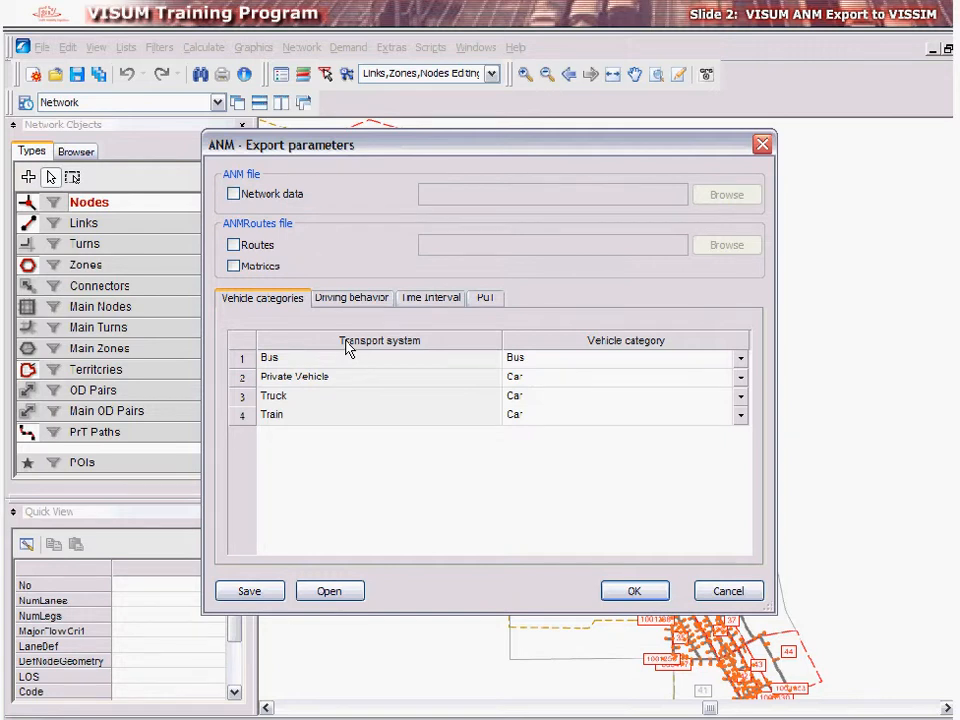
pyautogui.click(266, 196)
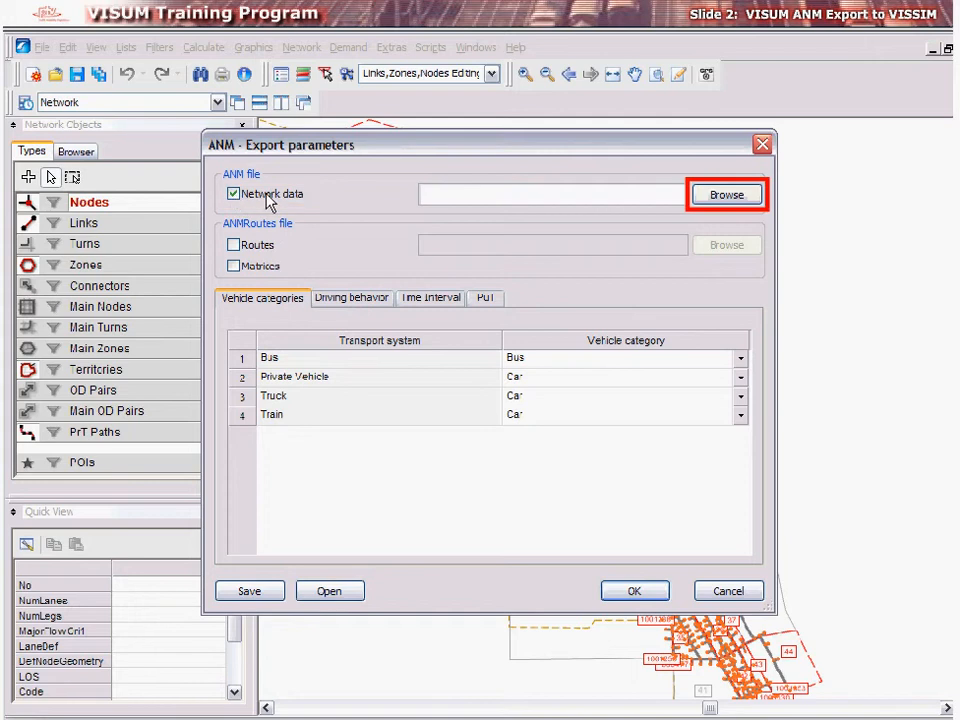
pyautogui.click(707, 202)
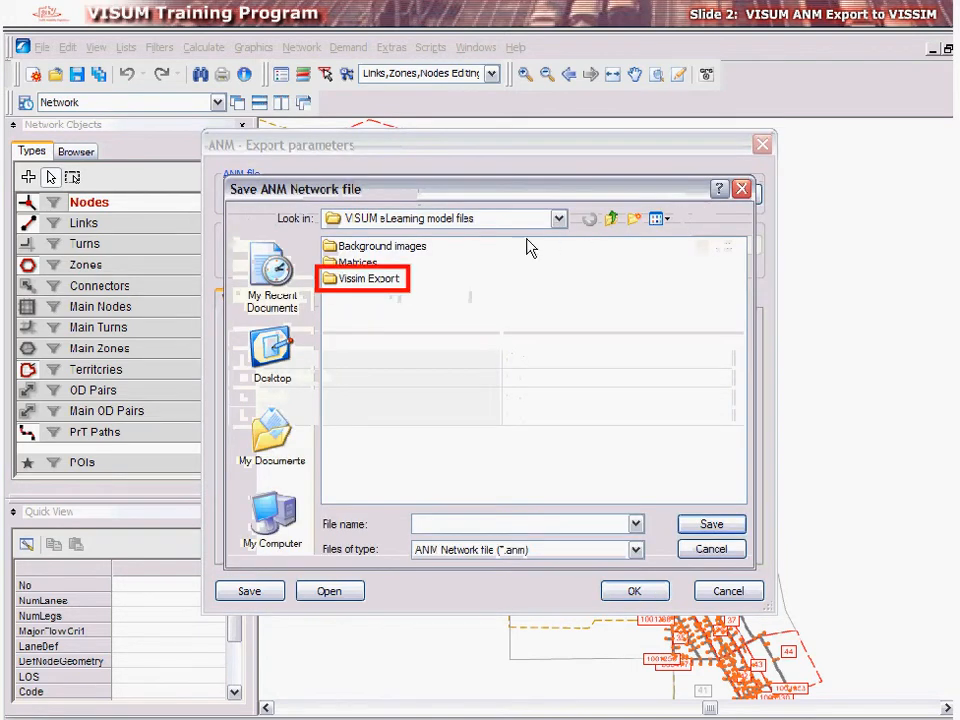
pyautogui.doubleClick(365, 279)
pyautogui.click(480, 527)
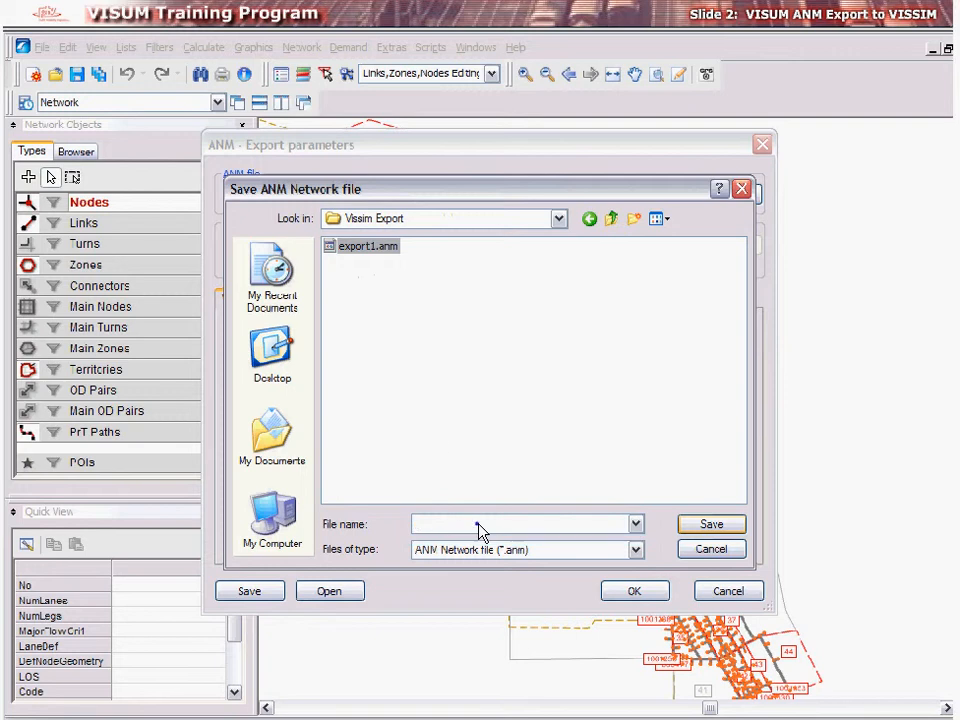
pyautogui.write('export1')
pyautogui.click(700, 524)
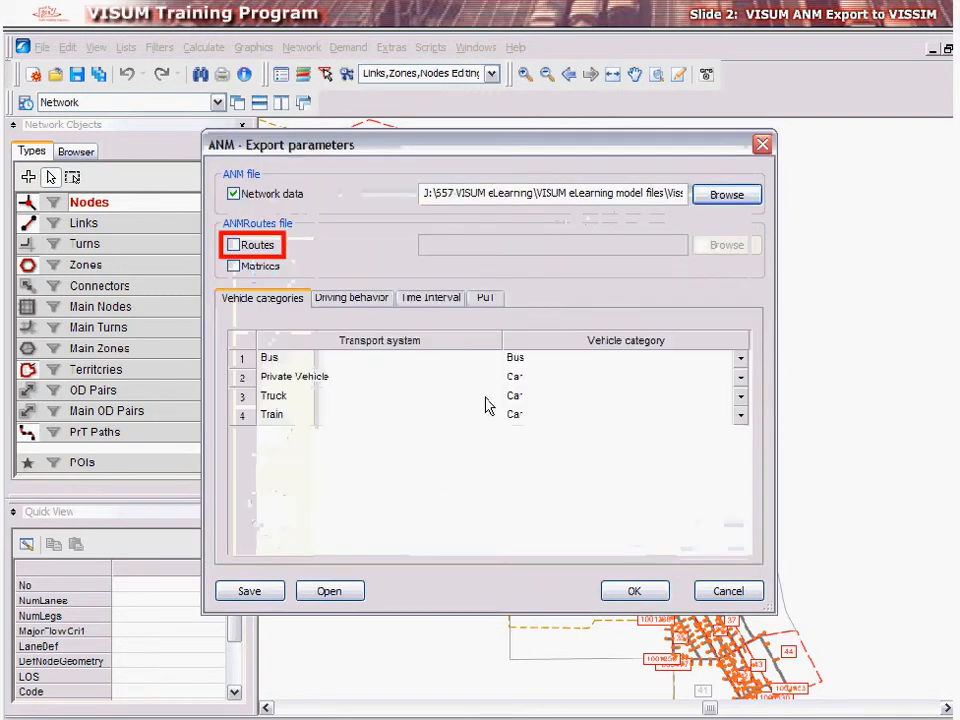
# Include routes saved as export1 in the Vissim Export folder, and include the matrices in the export as well
pyautogui.click(290, 252)
pyautogui.click(726, 245)
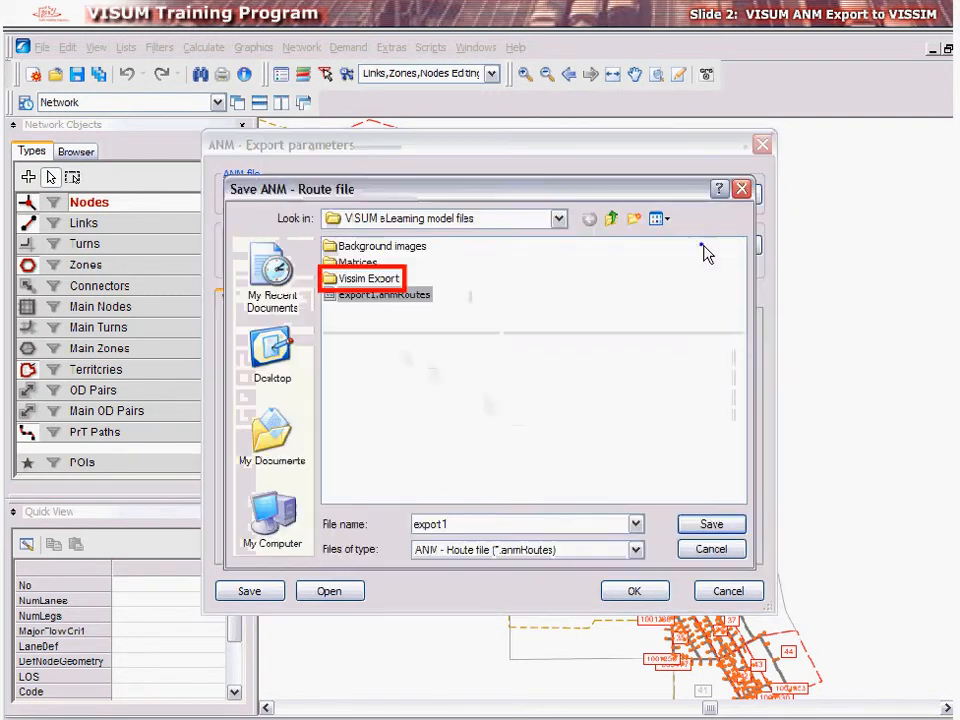
pyautogui.doubleClick(365, 275)
pyautogui.click(466, 522)
pyautogui.write('export1')
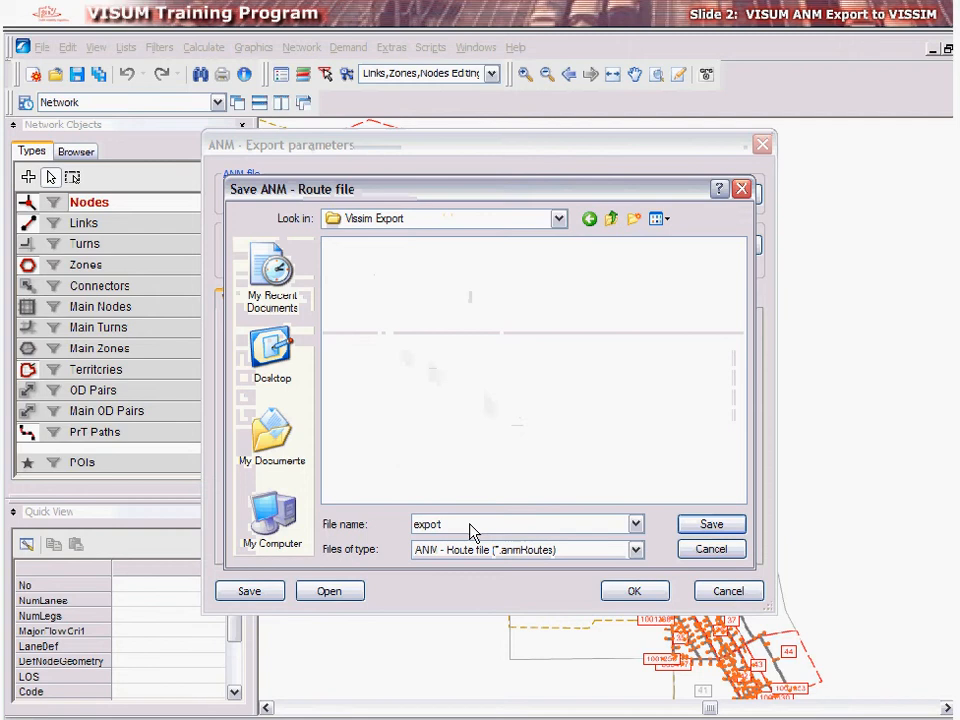
pyautogui.click(700, 526)
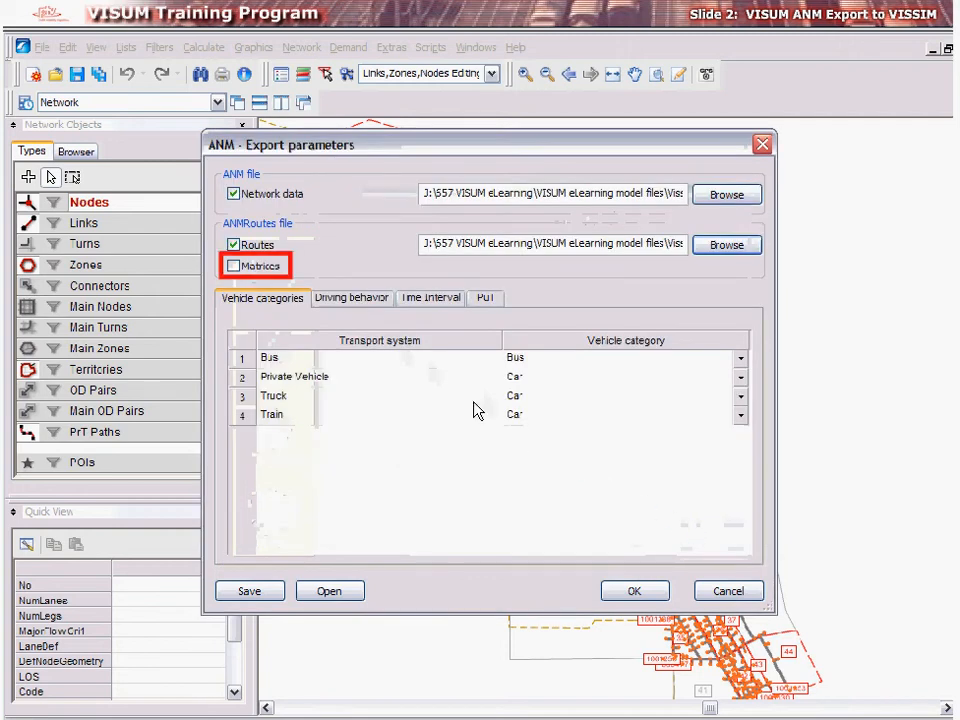
pyautogui.click(234, 267)
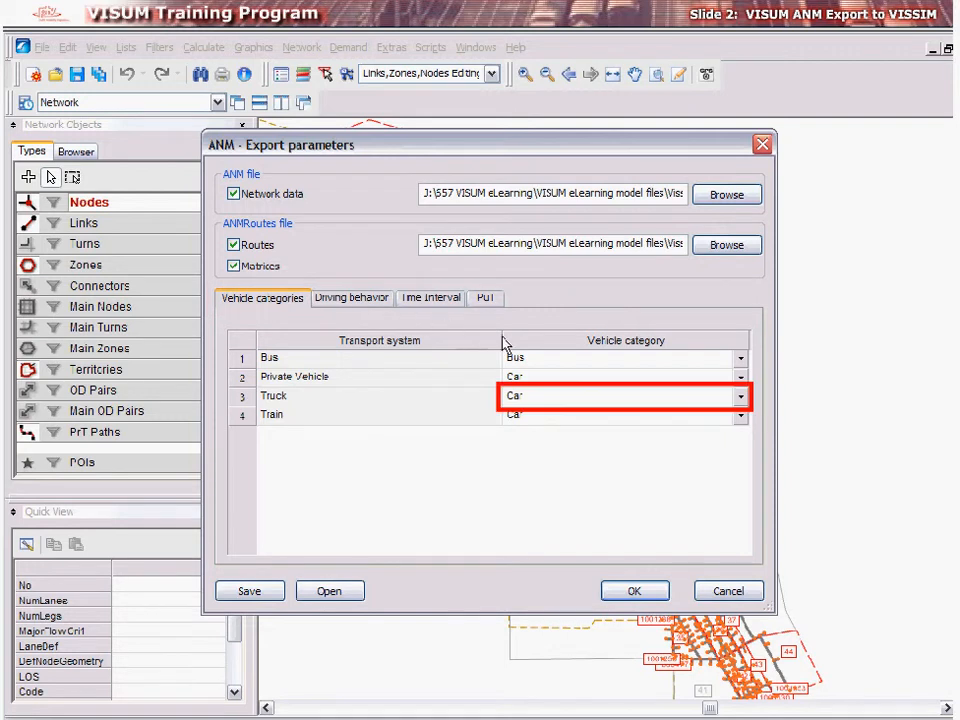
# Assign the vehicle category HGV to the Truck transport system and Tram to the Train transport system
pyautogui.click(741, 397)
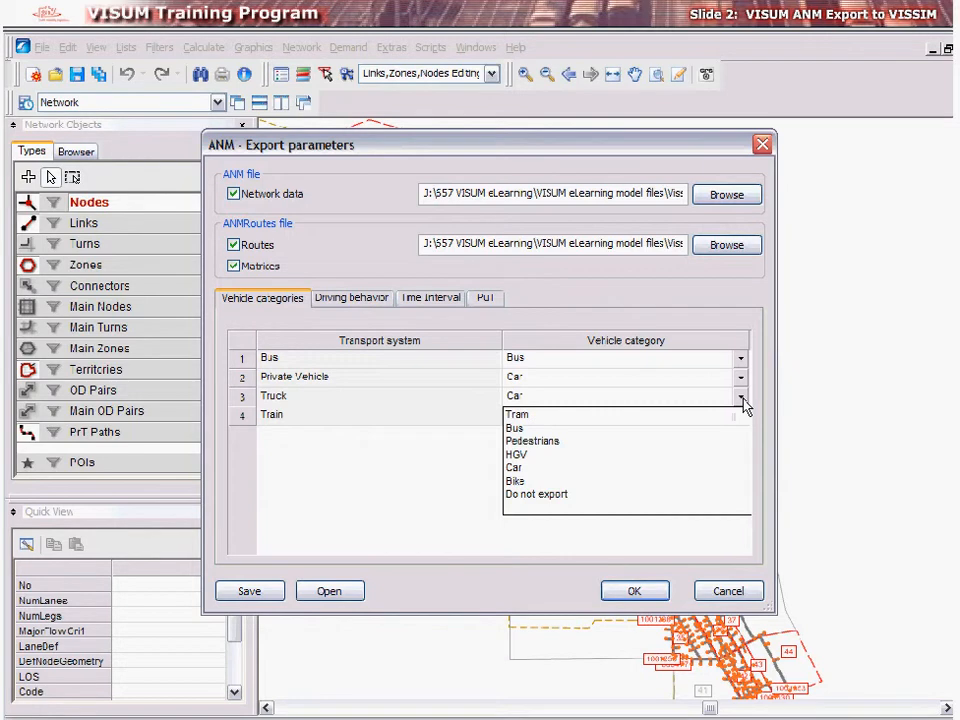
pyautogui.click(522, 455)
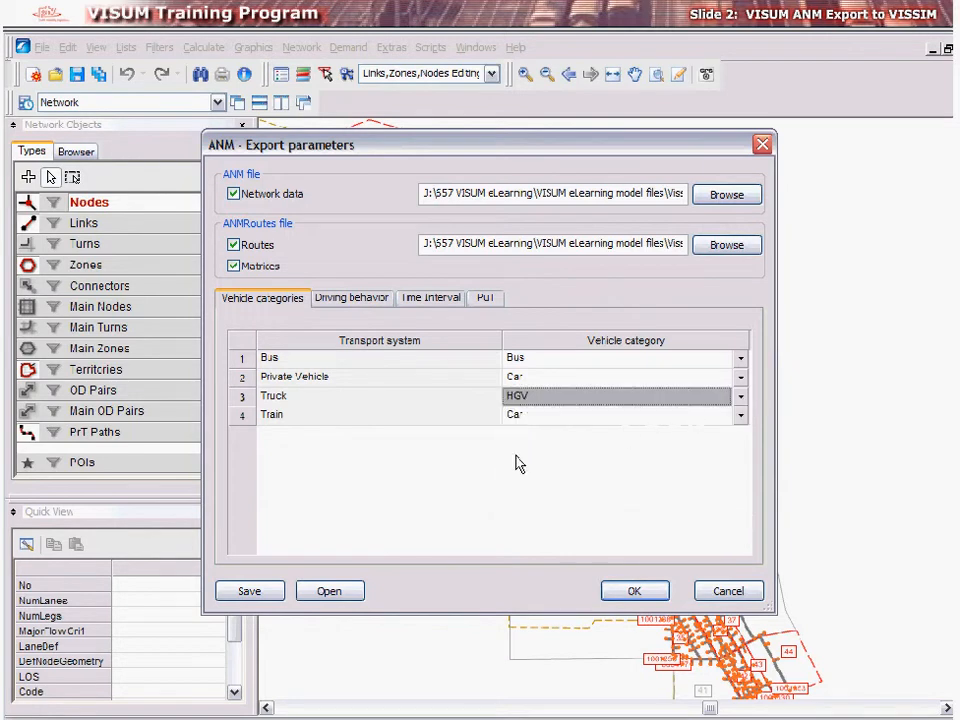
pyautogui.click(741, 416)
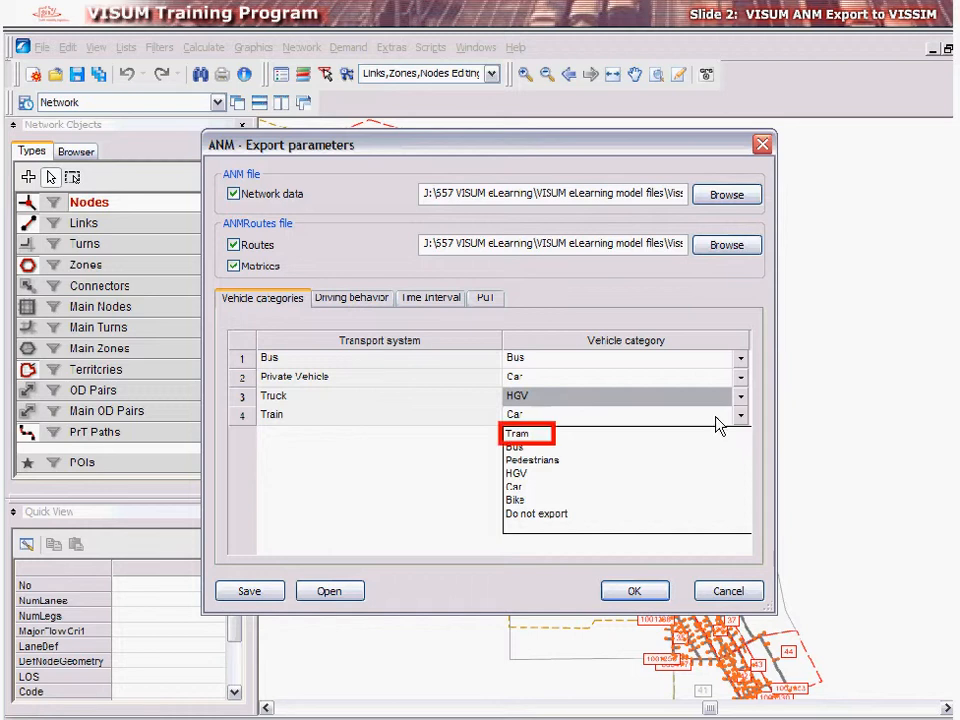
pyautogui.click(580, 435)
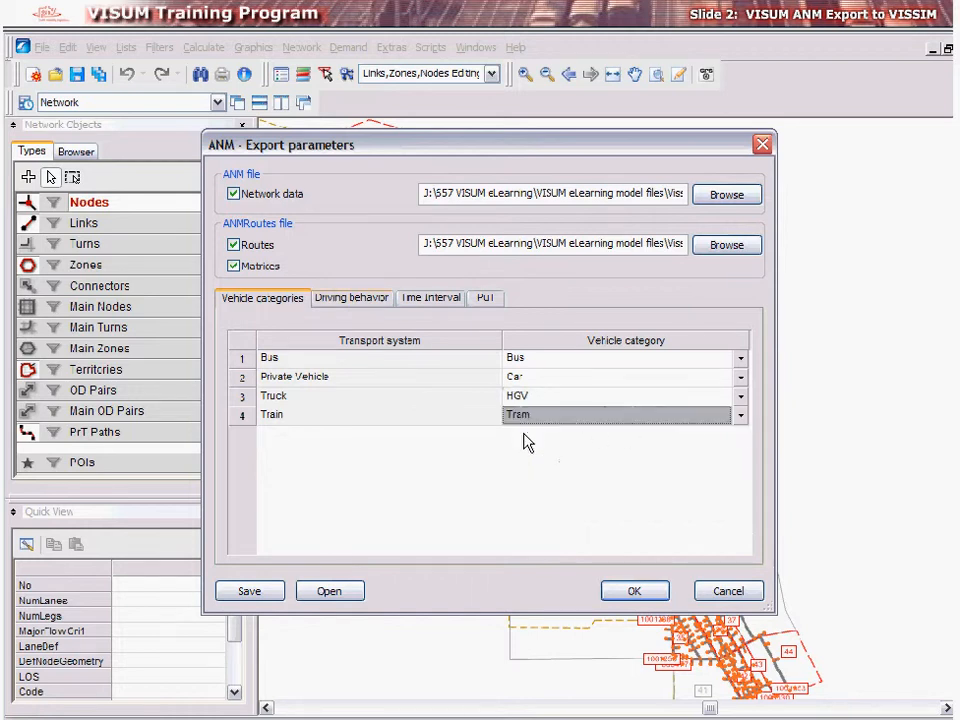
# Set the driving behavior of link type 2 Bike Path to Cycle track
pyautogui.click(355, 305)
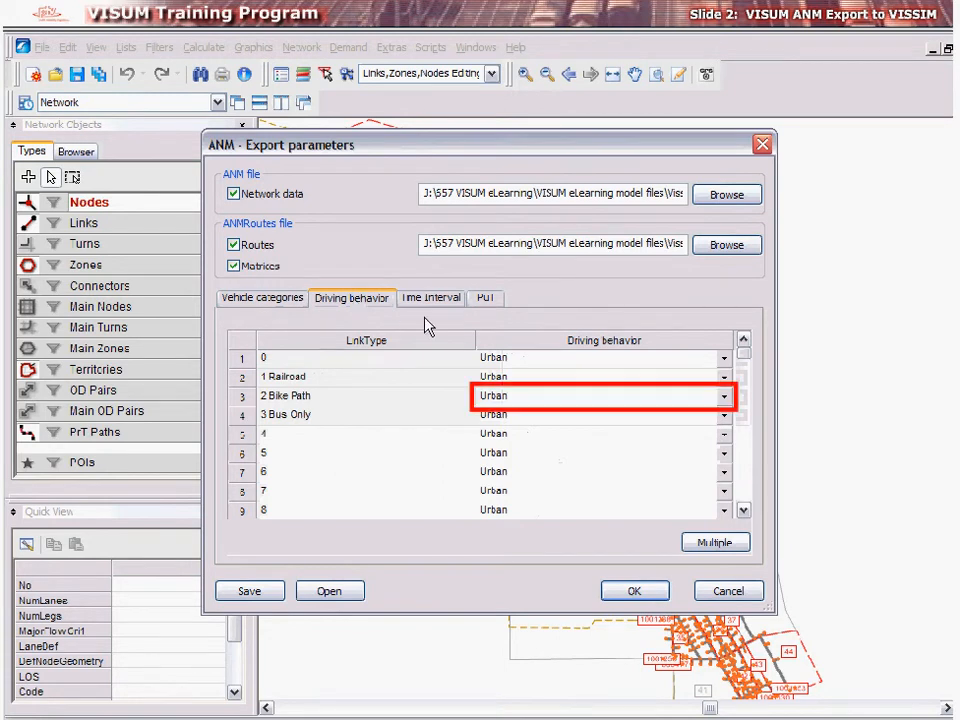
pyautogui.click(725, 398)
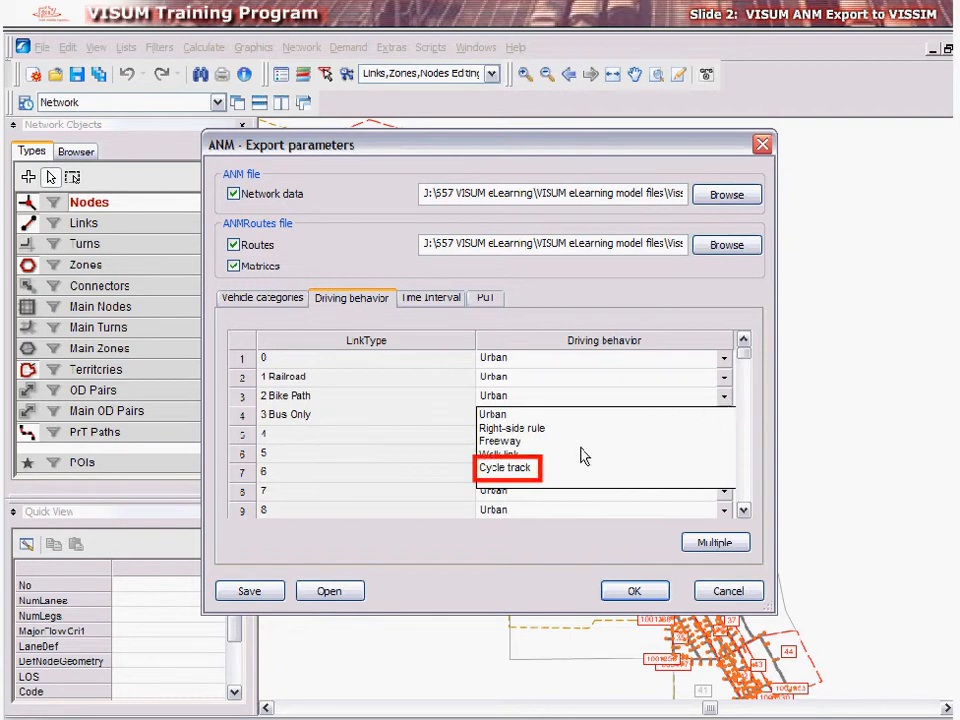
pyautogui.click(512, 467)
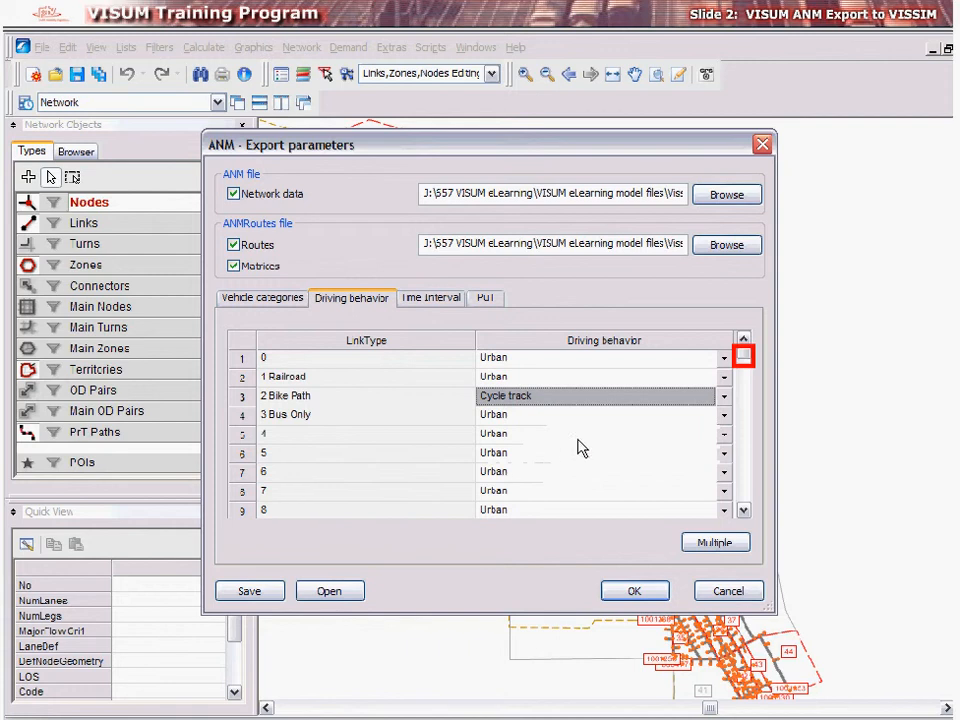
# Set the driving behavior of link types 4 through 10 to Freeway in one multiple edit
pyautogui.scroll(-1, 746, 368)
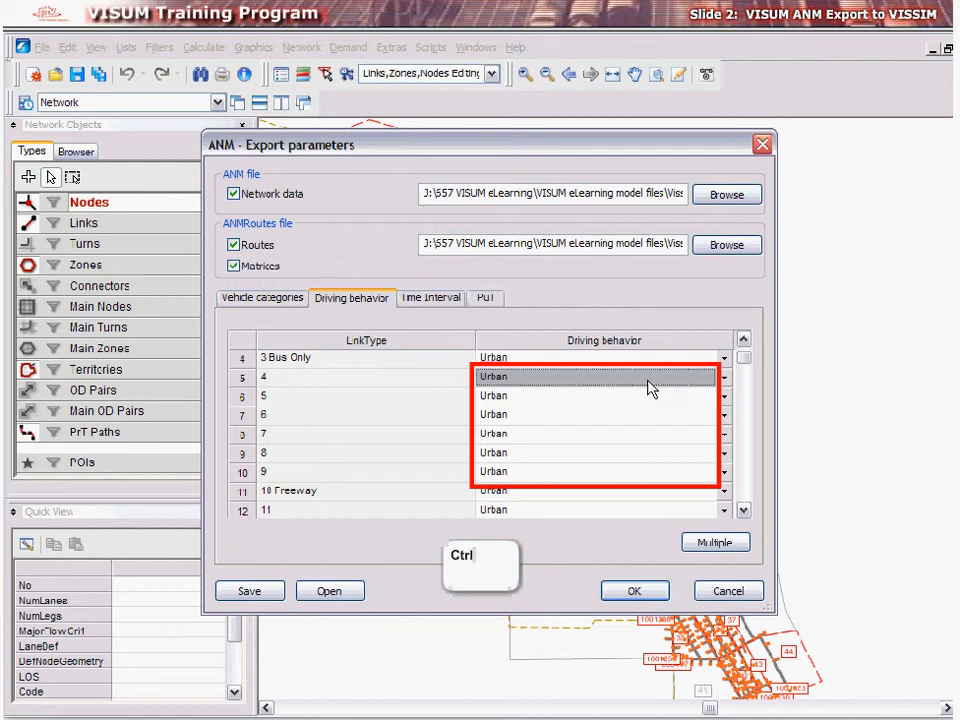
pyautogui.keyDown('ctrl'); pyautogui.click(569, 397); pyautogui.keyUp('ctrl')
pyautogui.keyDown('ctrl'); pyautogui.click(567, 418); pyautogui.keyUp('ctrl')
pyautogui.keyDown('ctrl'); pyautogui.click(567, 433); pyautogui.keyUp('ctrl')
pyautogui.keyDown('ctrl'); pyautogui.click(567, 452); pyautogui.keyUp('ctrl')
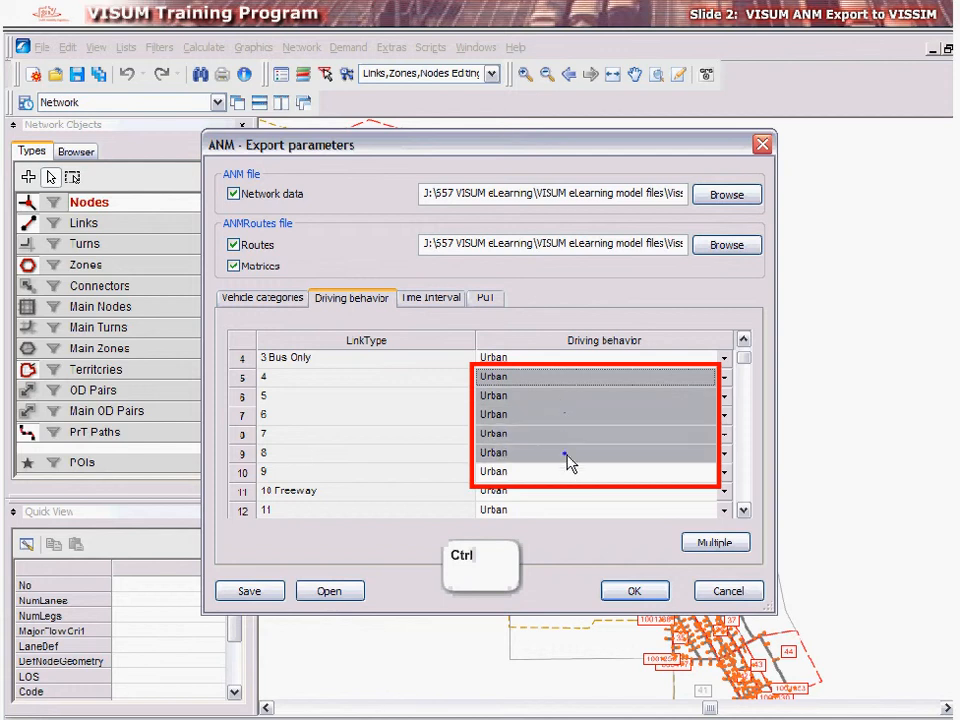
pyautogui.keyDown('ctrl'); pyautogui.click(567, 471); pyautogui.keyUp('ctrl')
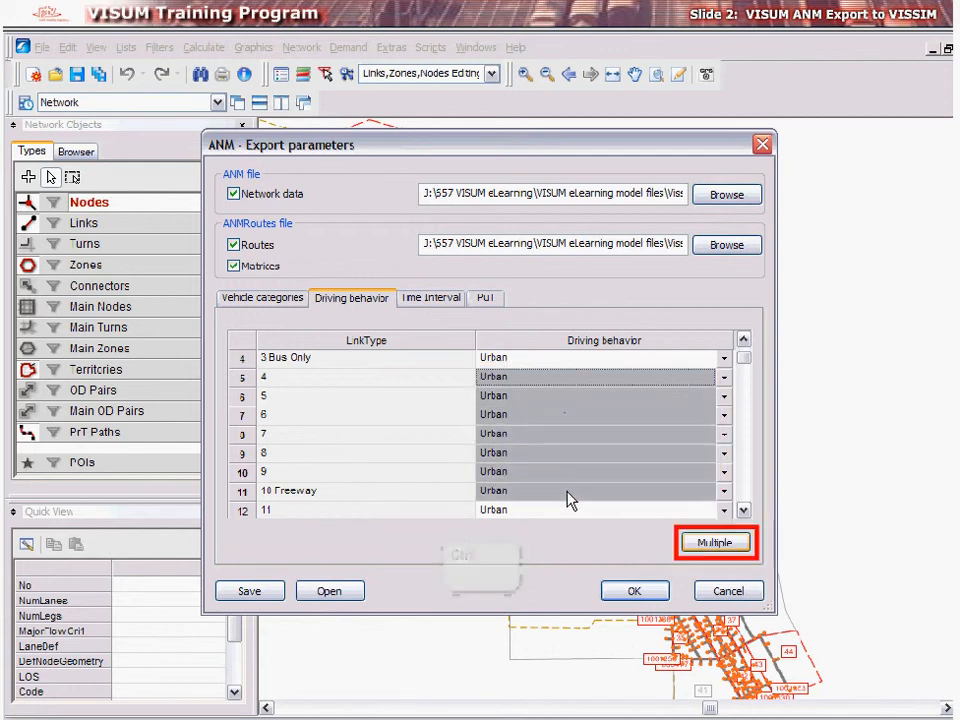
pyautogui.click(691, 548)
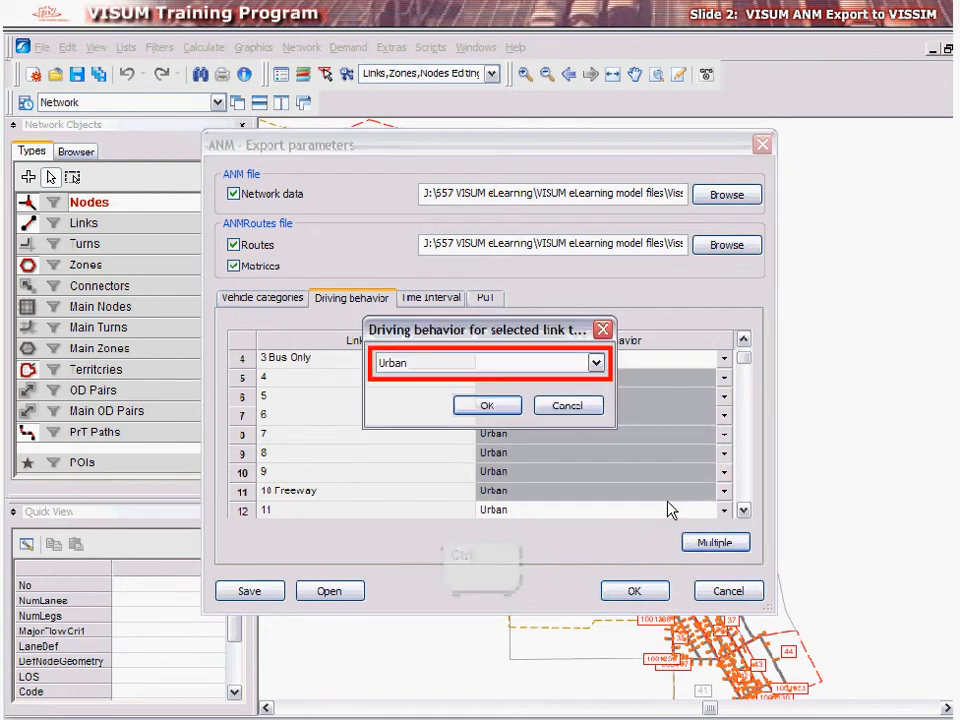
pyautogui.click(596, 364)
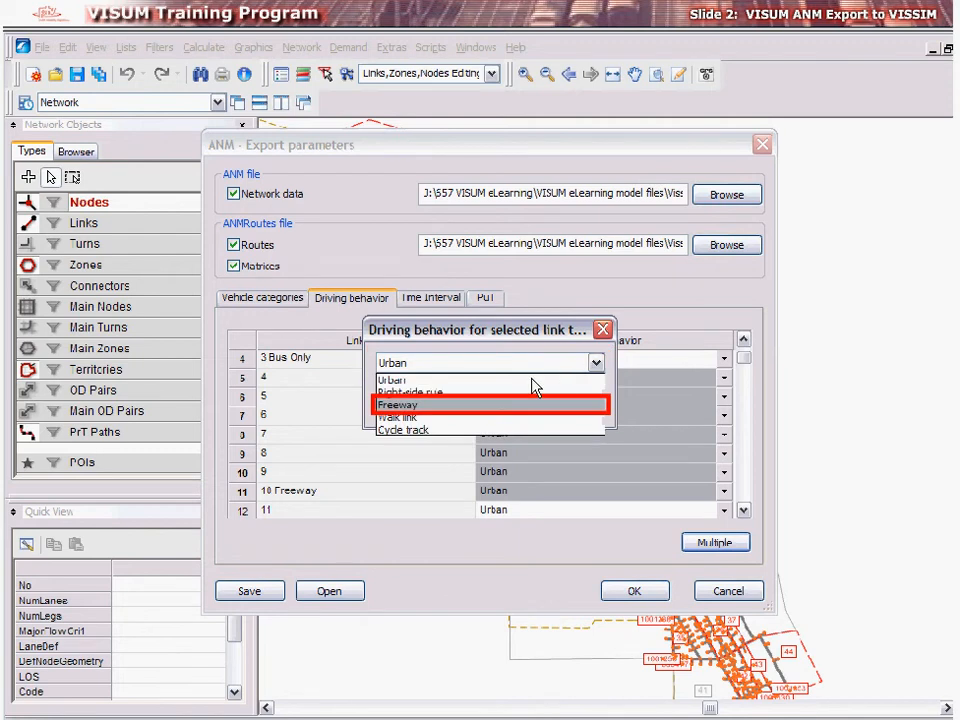
pyautogui.click(448, 404)
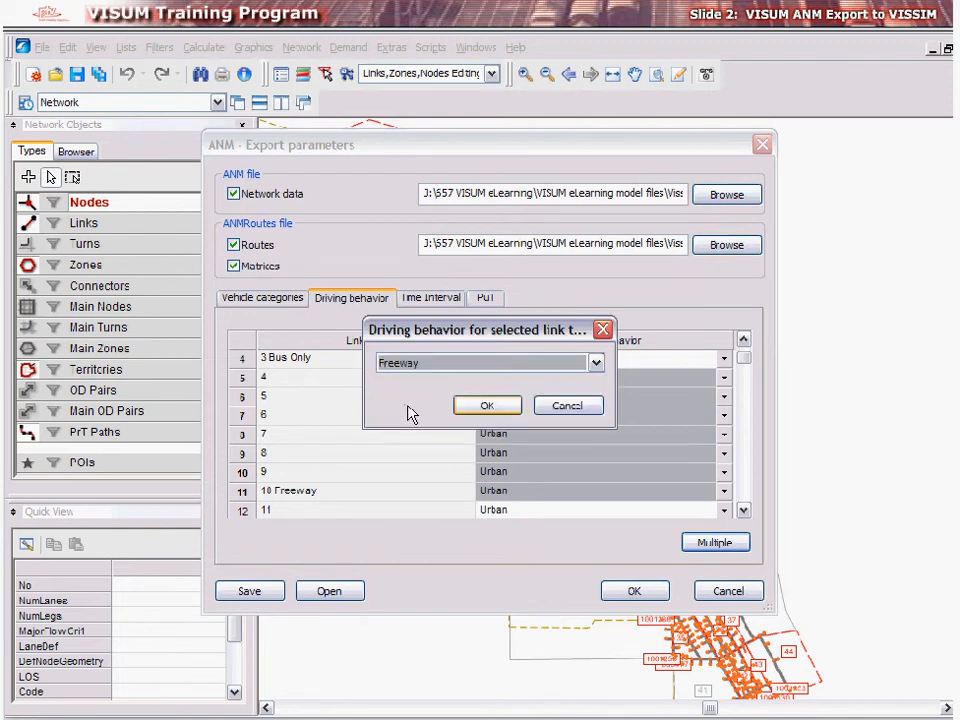
pyautogui.click(476, 408)
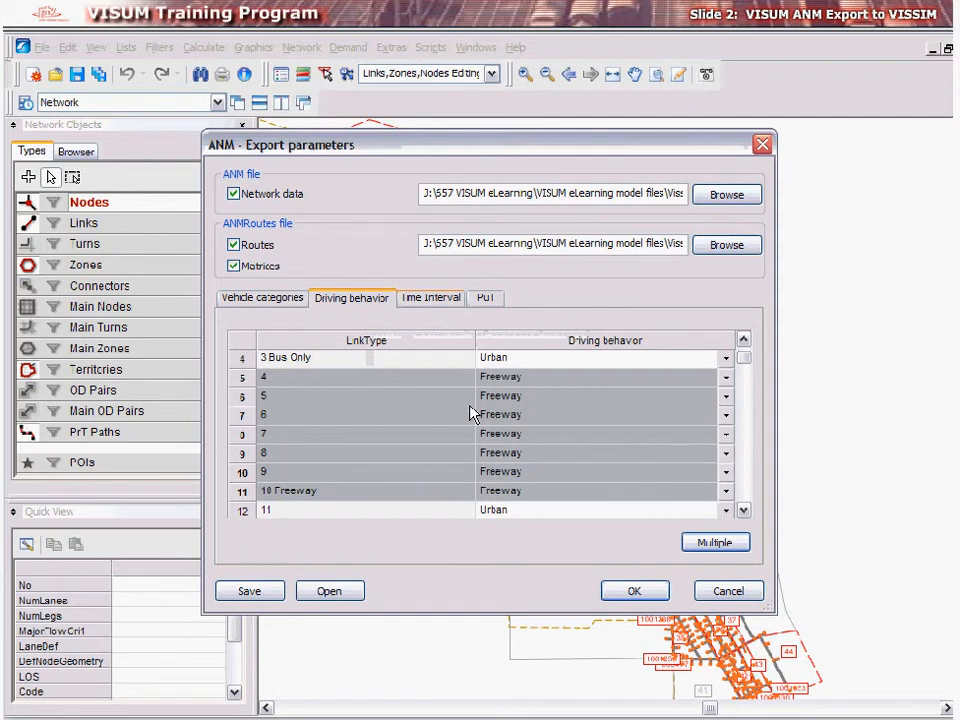
# Check the time interval and PuT settings, and save the export parameters as Exportparameters1, closing the export dialog without exporting
pyautogui.click(433, 303)
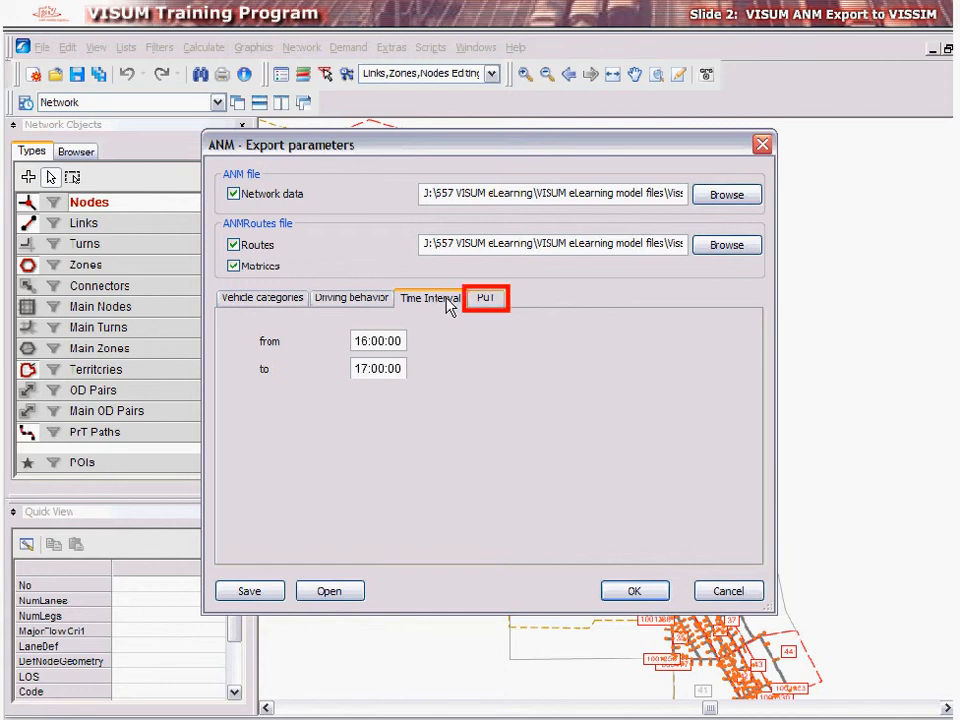
pyautogui.click(487, 302)
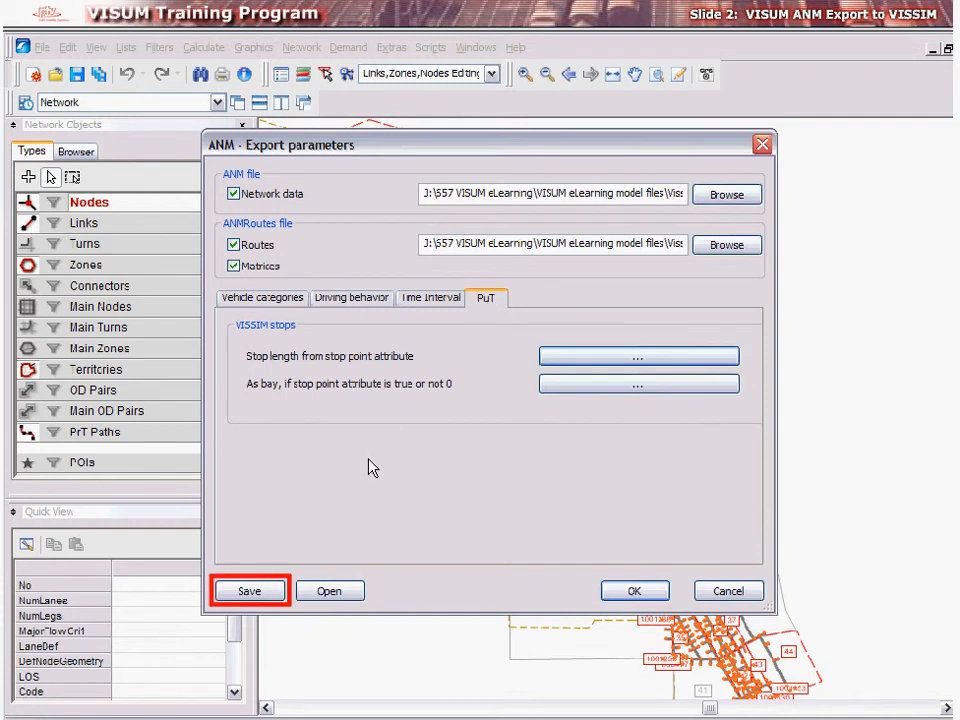
pyautogui.click(268, 597)
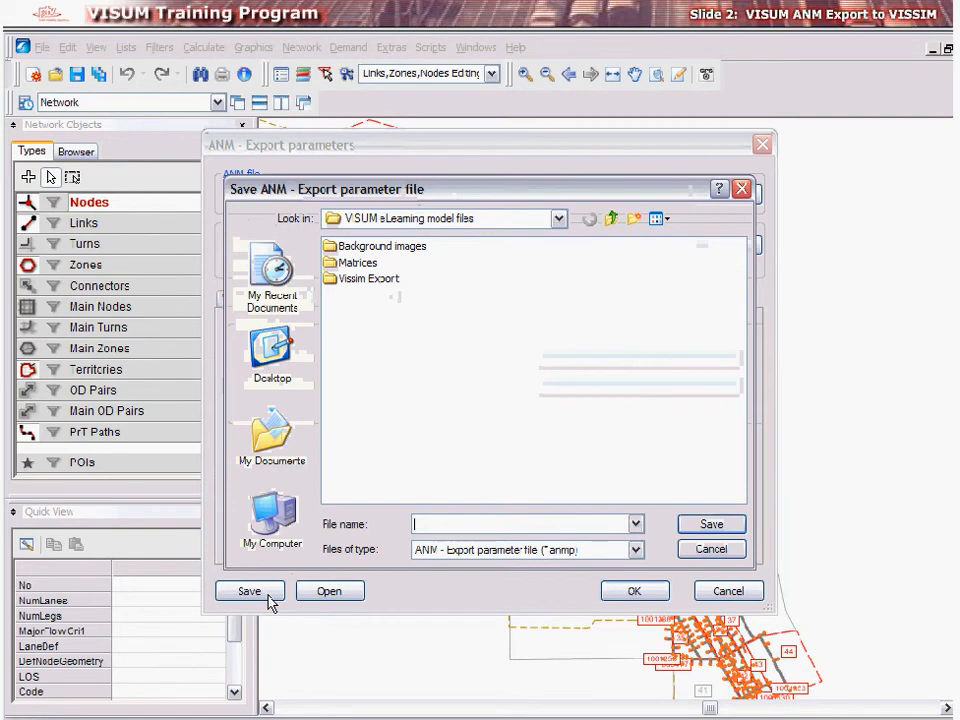
pyautogui.write('Exportparameters1')
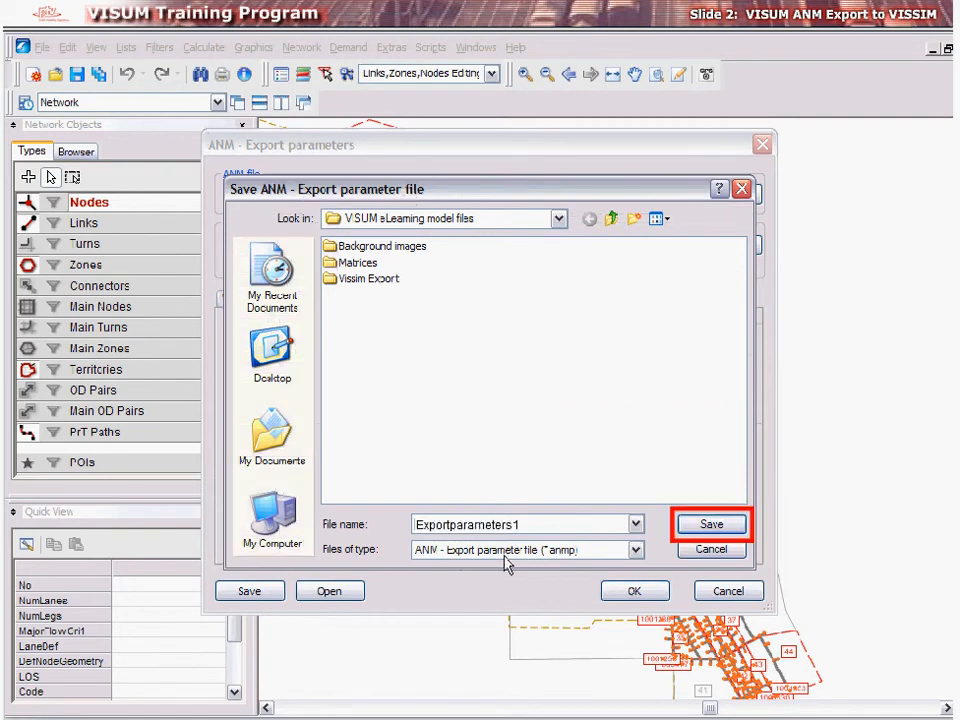
pyautogui.click(697, 527)
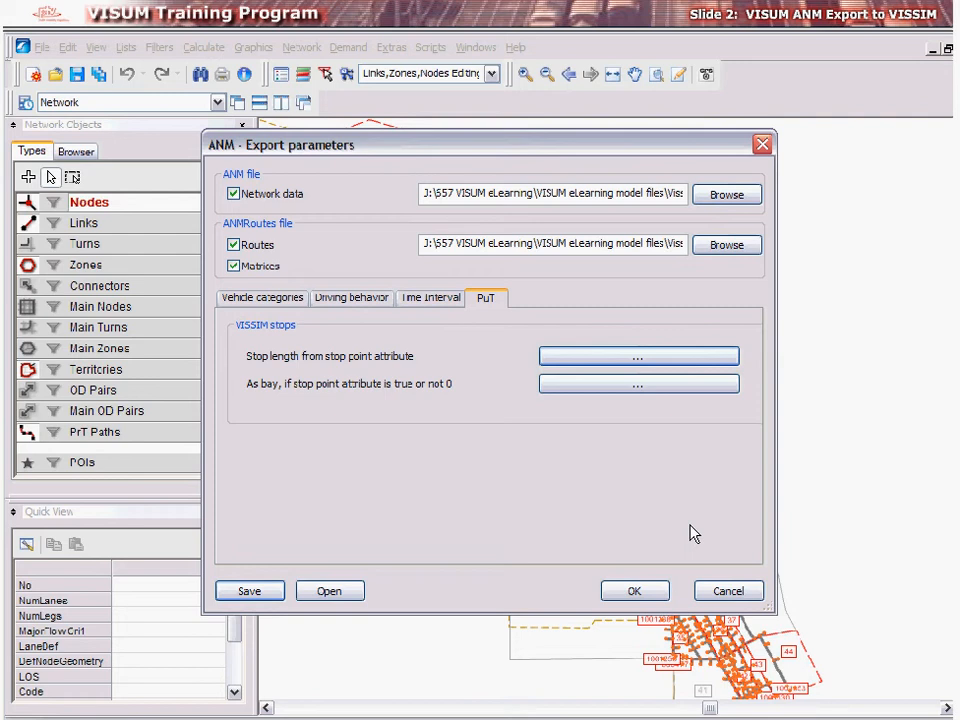
pyautogui.click(709, 591)
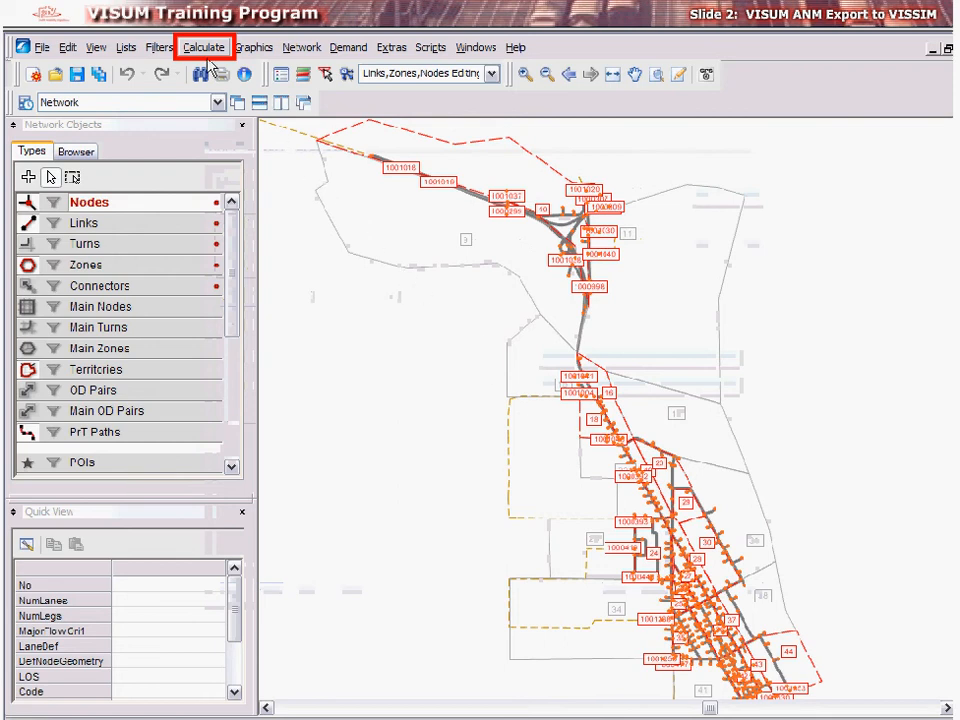
# In the calculation procedures, set the PrT assignment function to save paths as connections
pyautogui.click(204, 48)
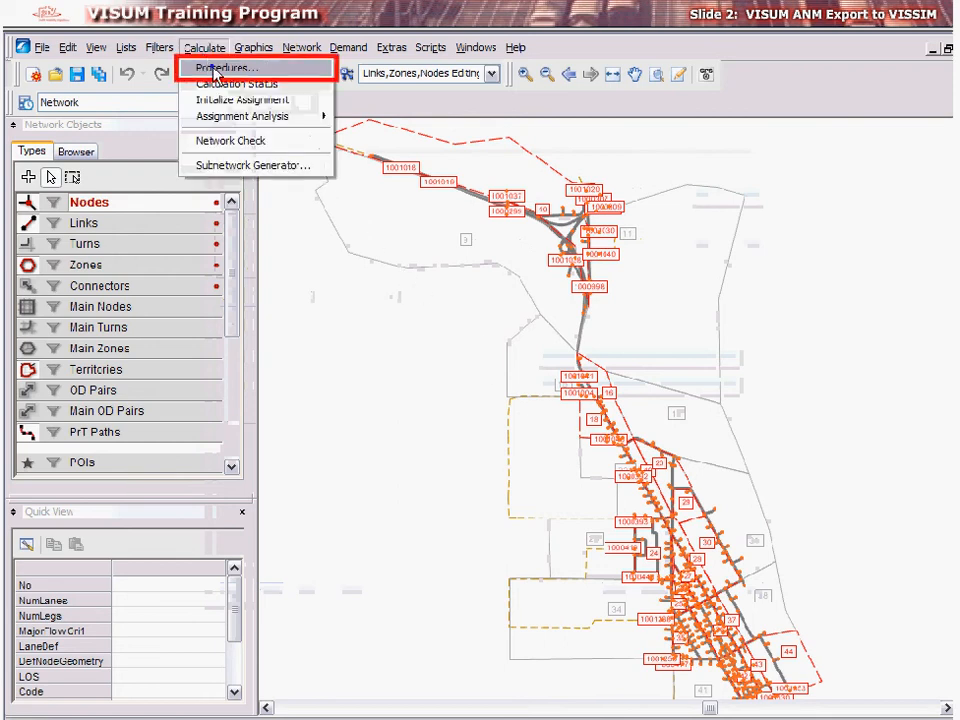
pyautogui.click(210, 67)
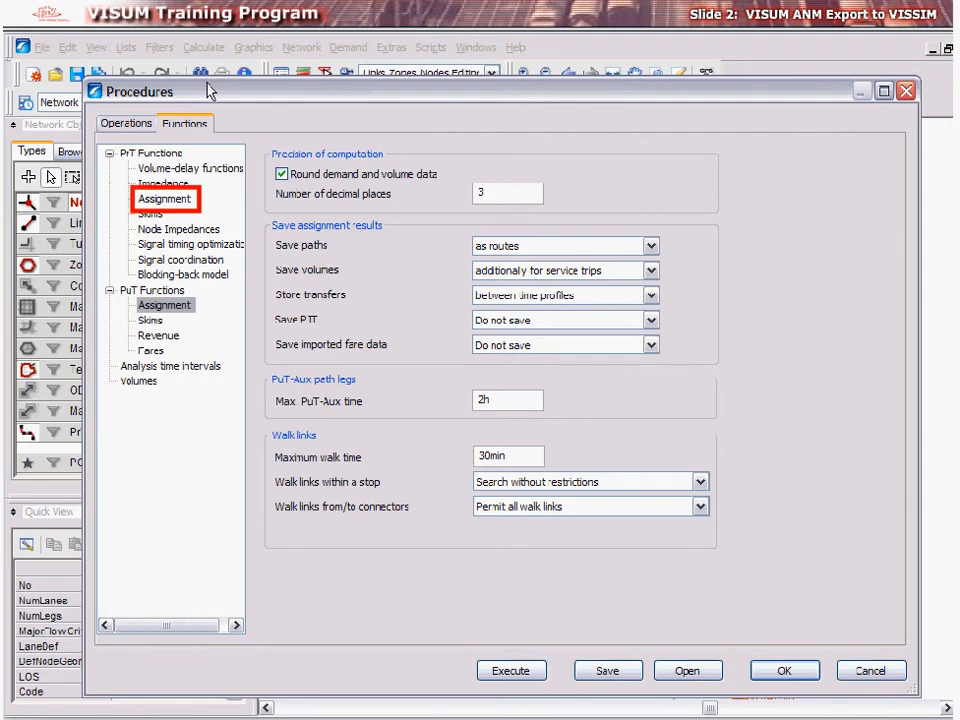
pyautogui.click(156, 201)
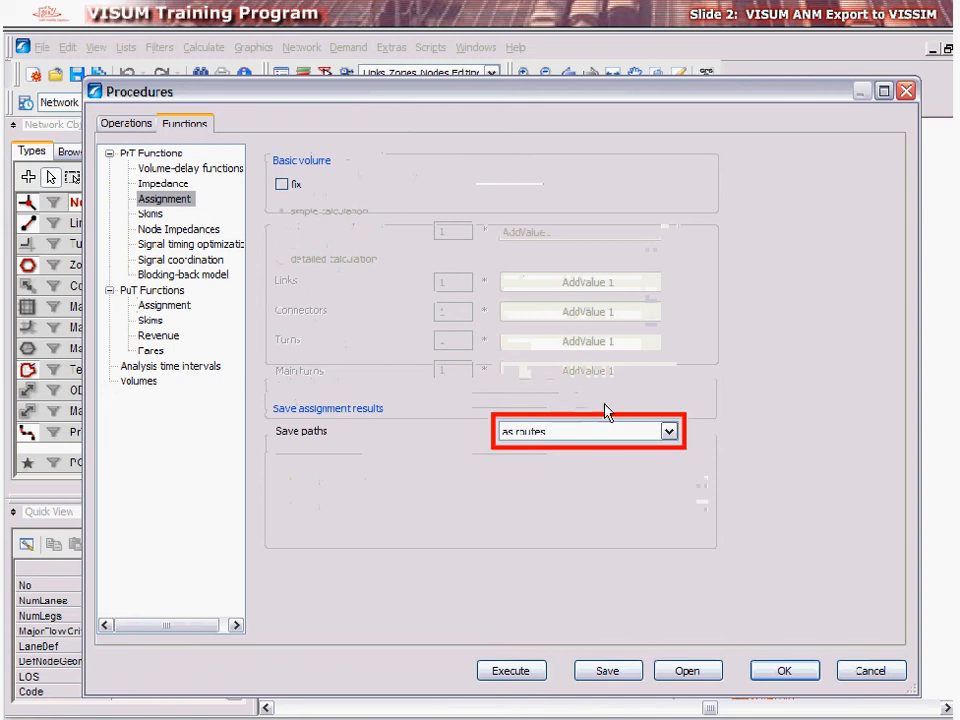
pyautogui.click(669, 432)
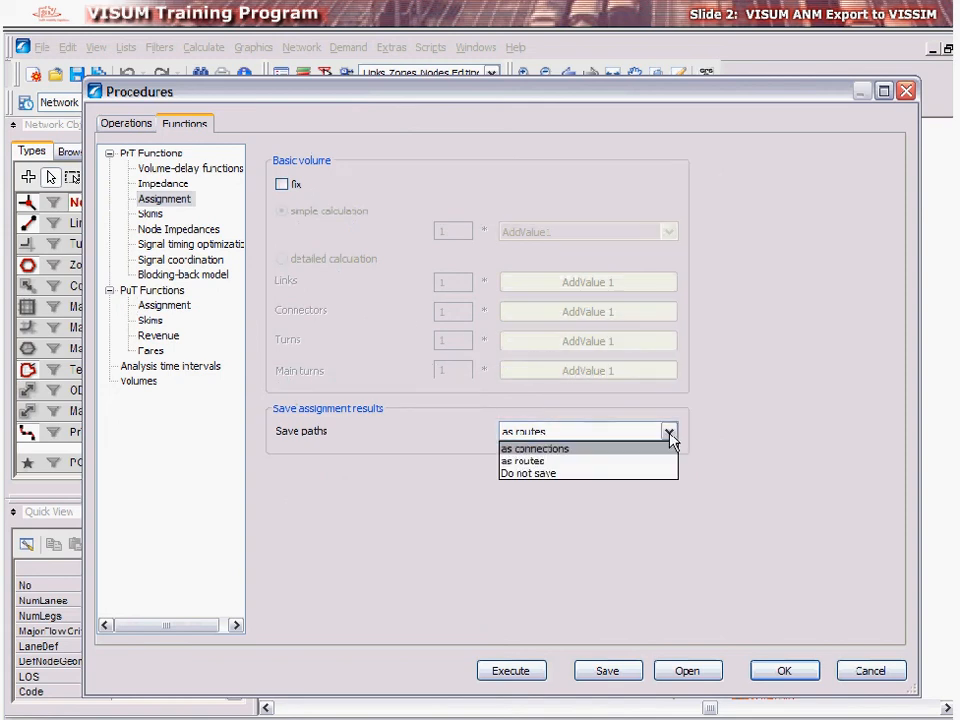
pyautogui.click(600, 448)
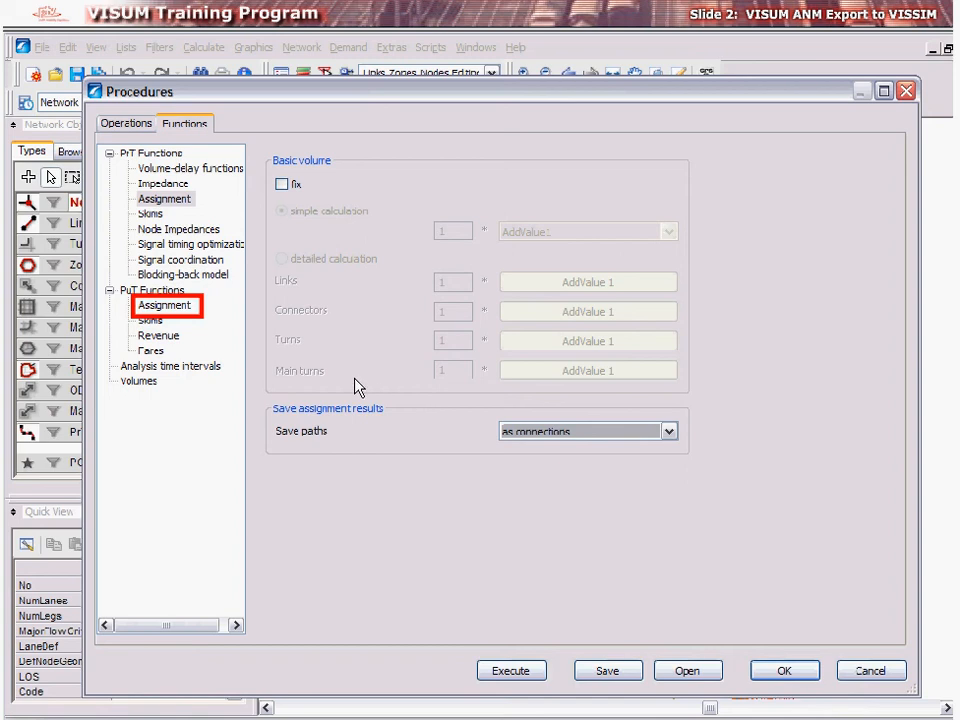
# Set the PuT assignment function to save paths as connections, and accept the procedure settings
pyautogui.click(163, 306)
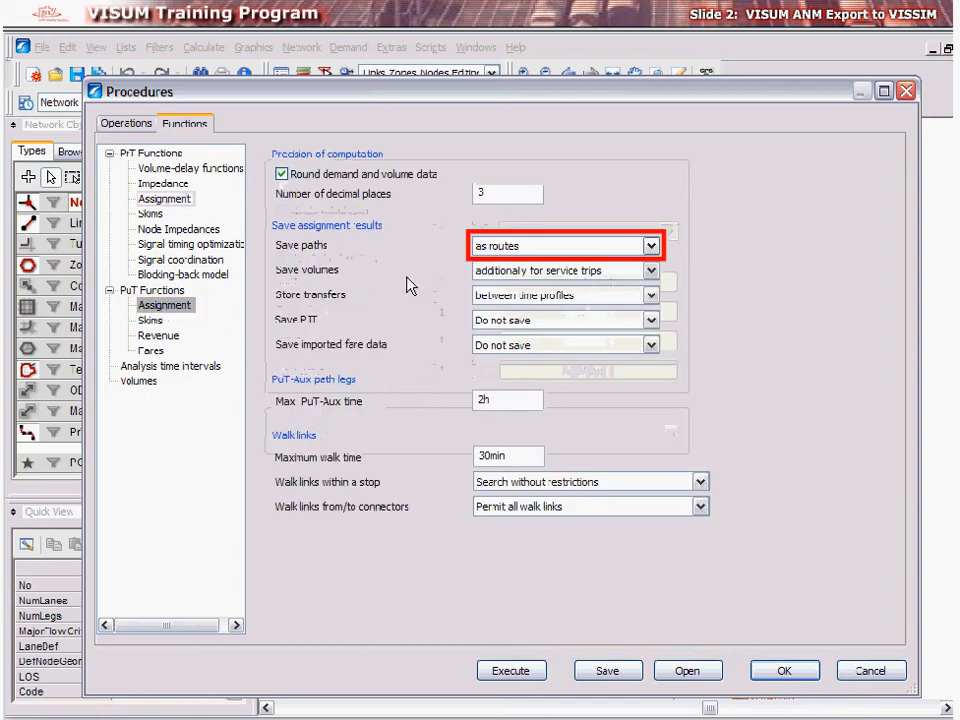
pyautogui.click(650, 247)
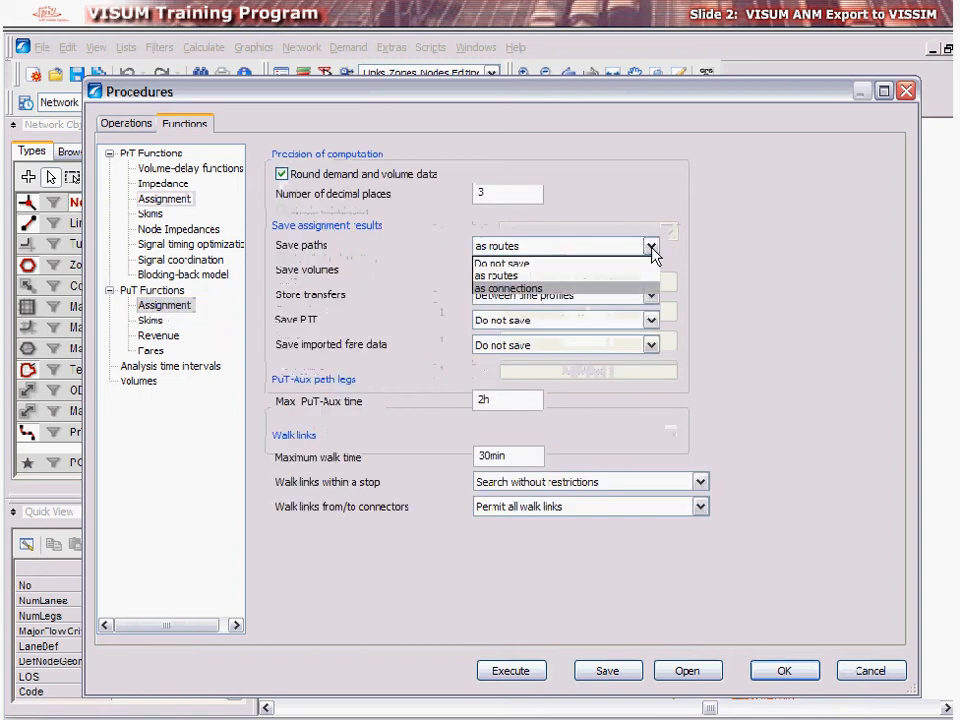
pyautogui.click(556, 288)
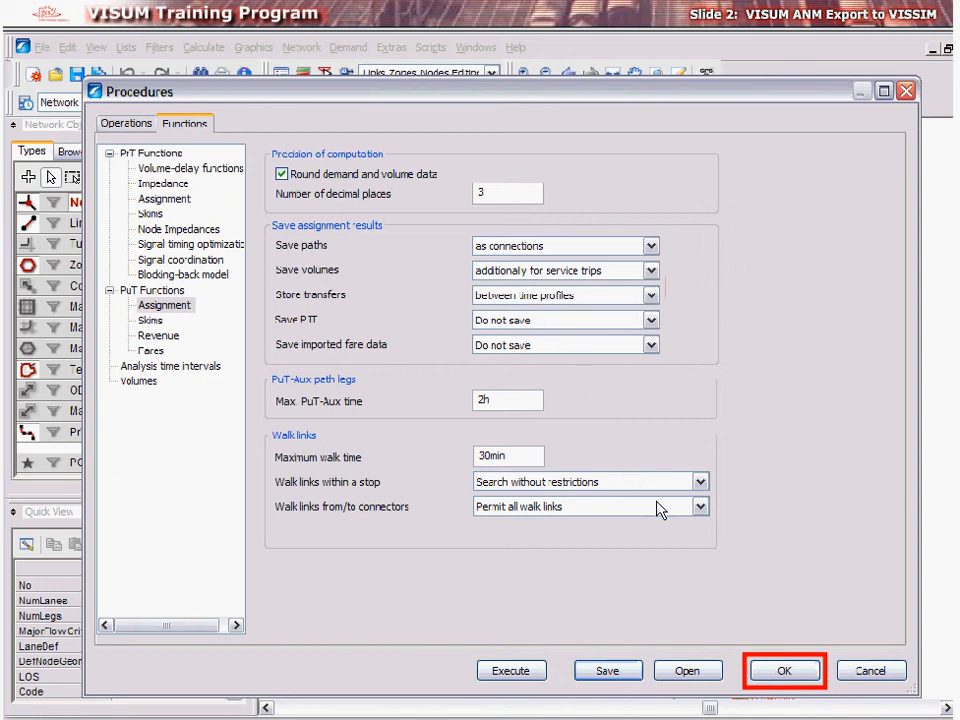
pyautogui.click(775, 672)
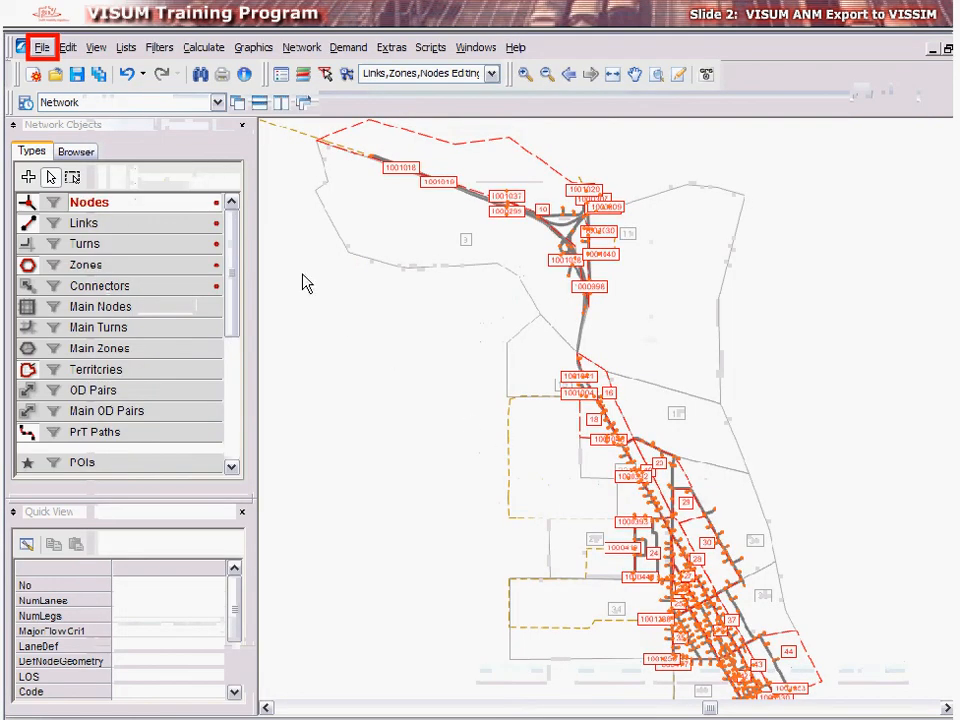
# Run the ANM export with the parameters loaded from Exportparameters1.anmp
pyautogui.click(45, 50)
pyautogui.click(335, 336)
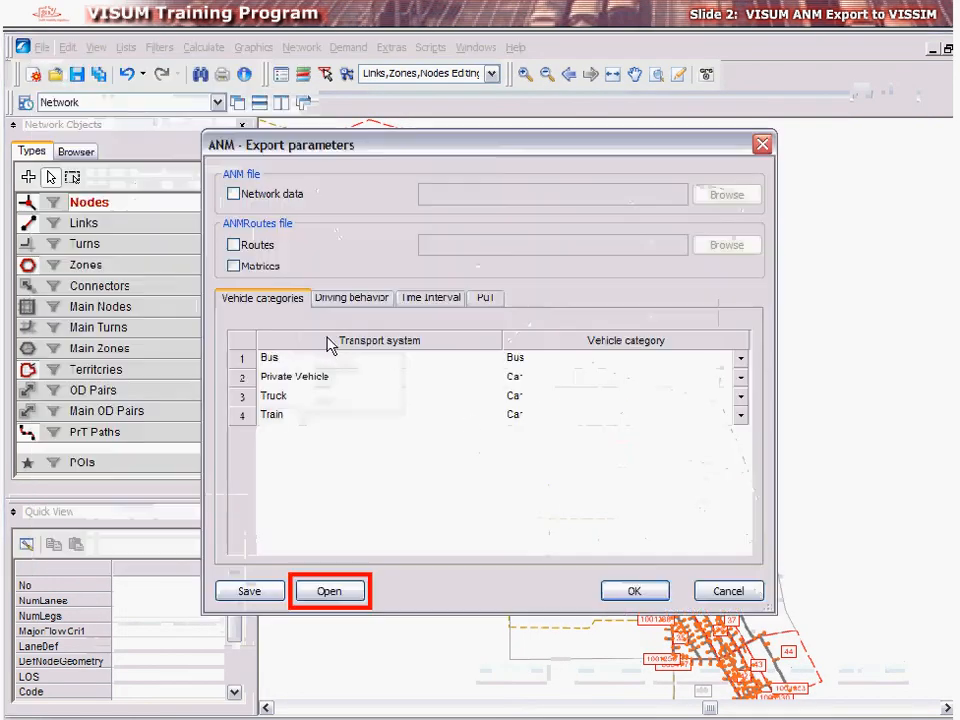
pyautogui.click(338, 588)
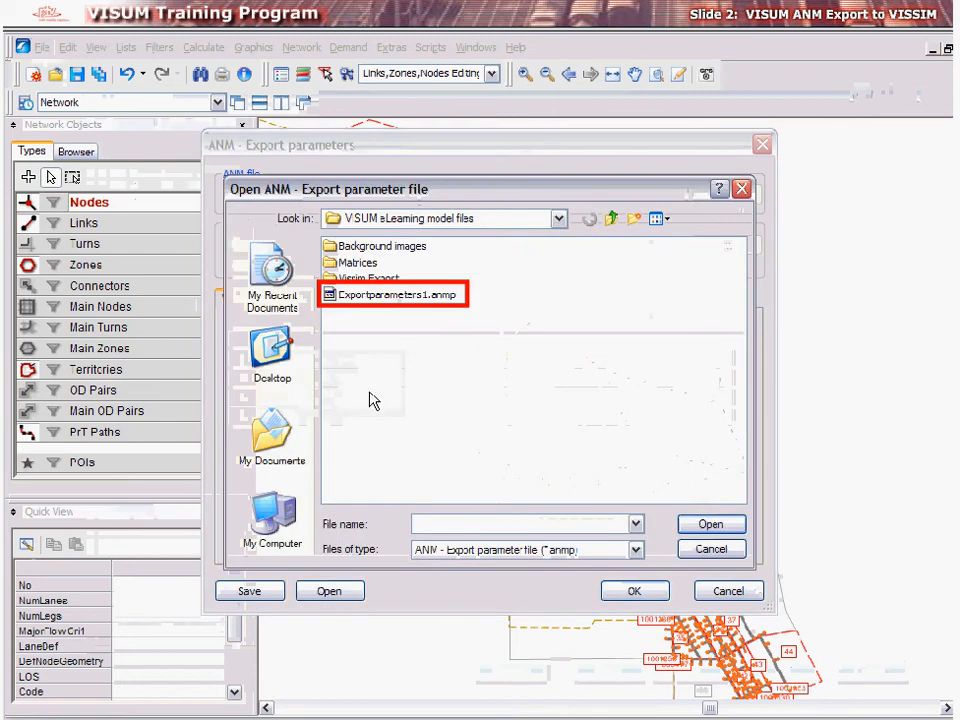
pyautogui.click(381, 297)
pyautogui.click(686, 524)
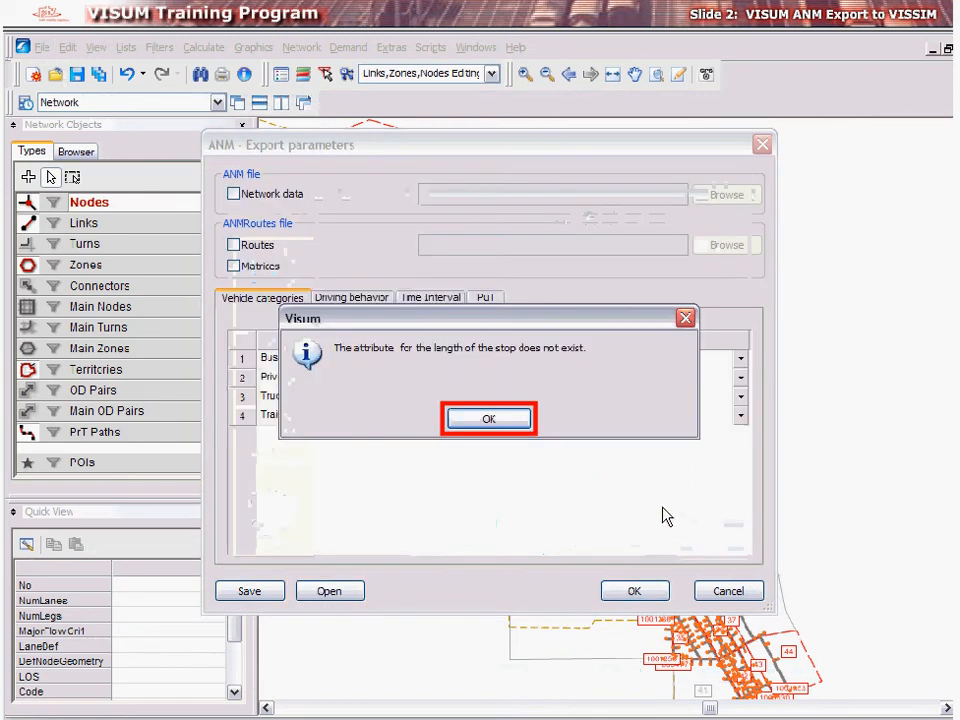
pyautogui.click(517, 421)
pyautogui.click(516, 424)
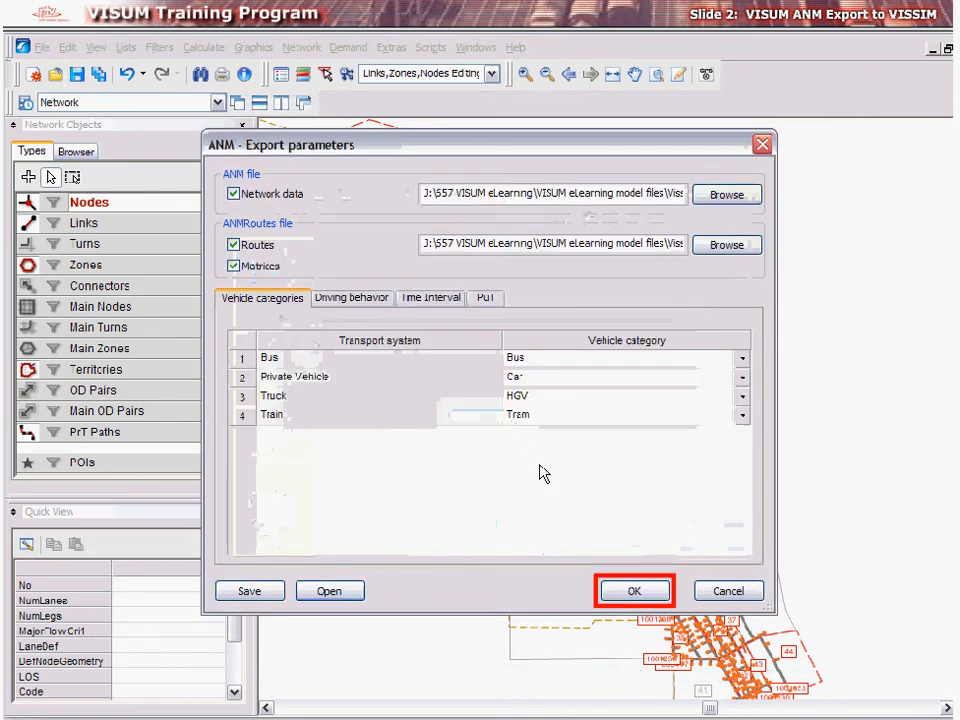
pyautogui.click(617, 598)
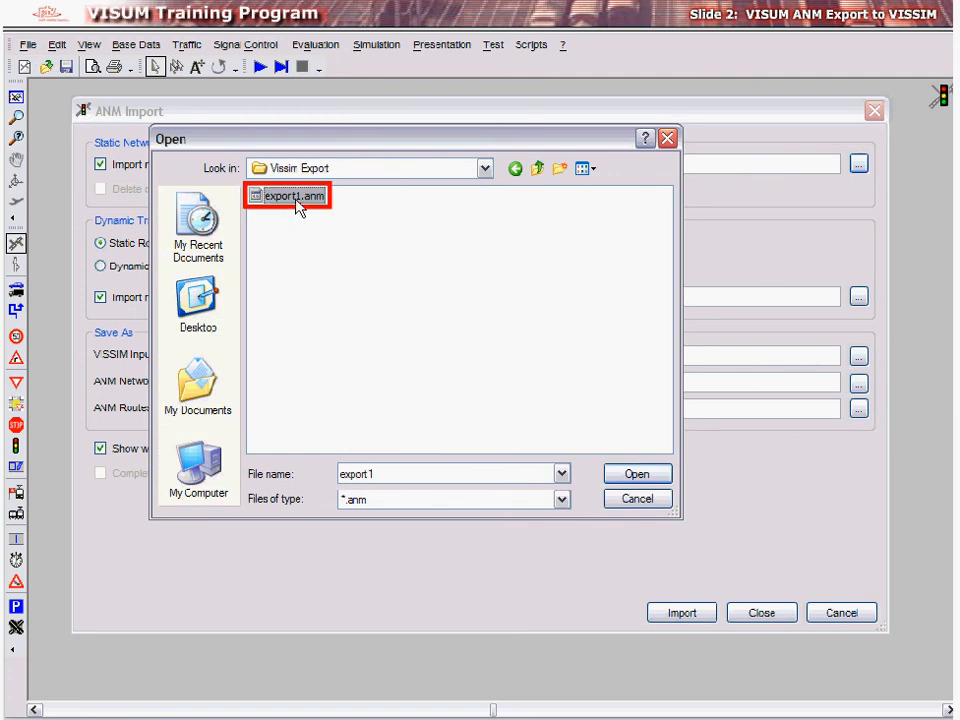
# In VISSIM's ANM import, load export1.anm as the network data and export1.anmRoutes as the routing file
pyautogui.click(600, 466)
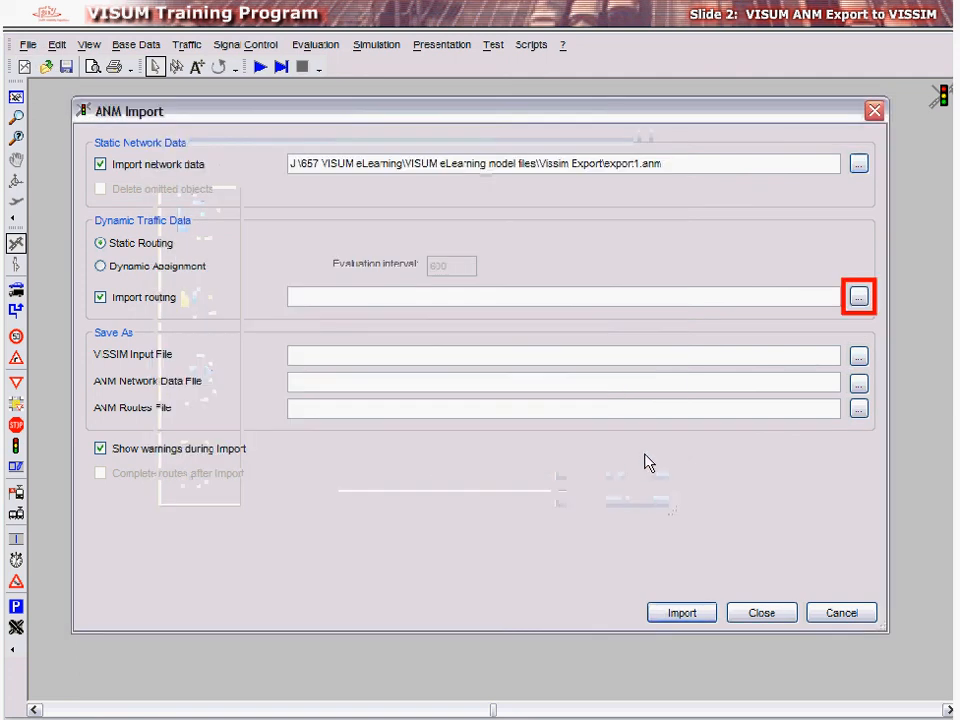
pyautogui.click(859, 296)
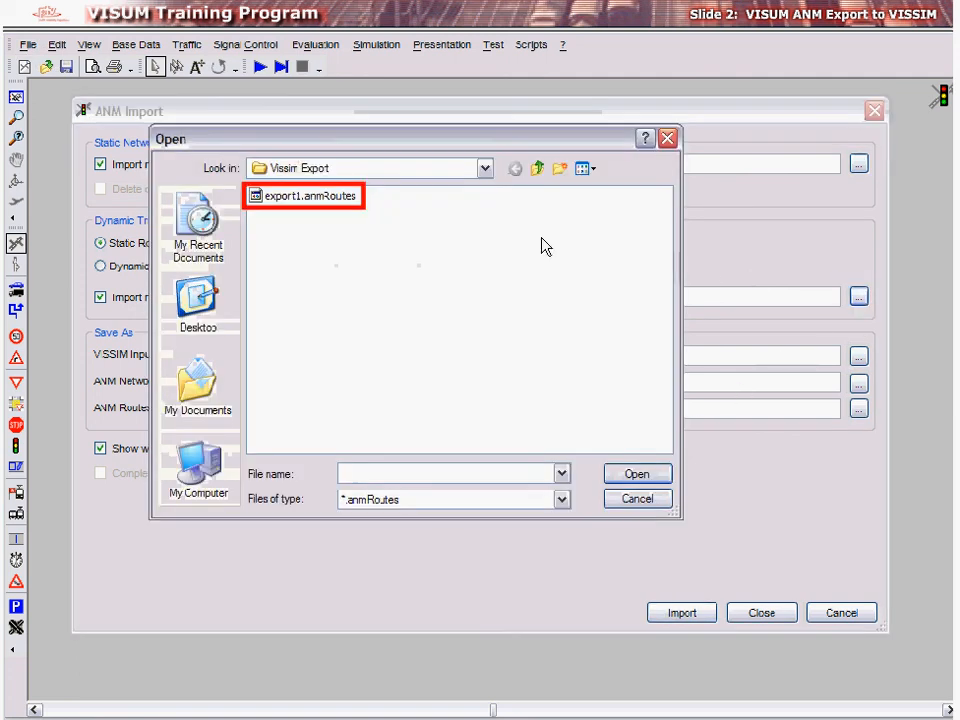
pyautogui.click(330, 198)
pyautogui.click(634, 474)
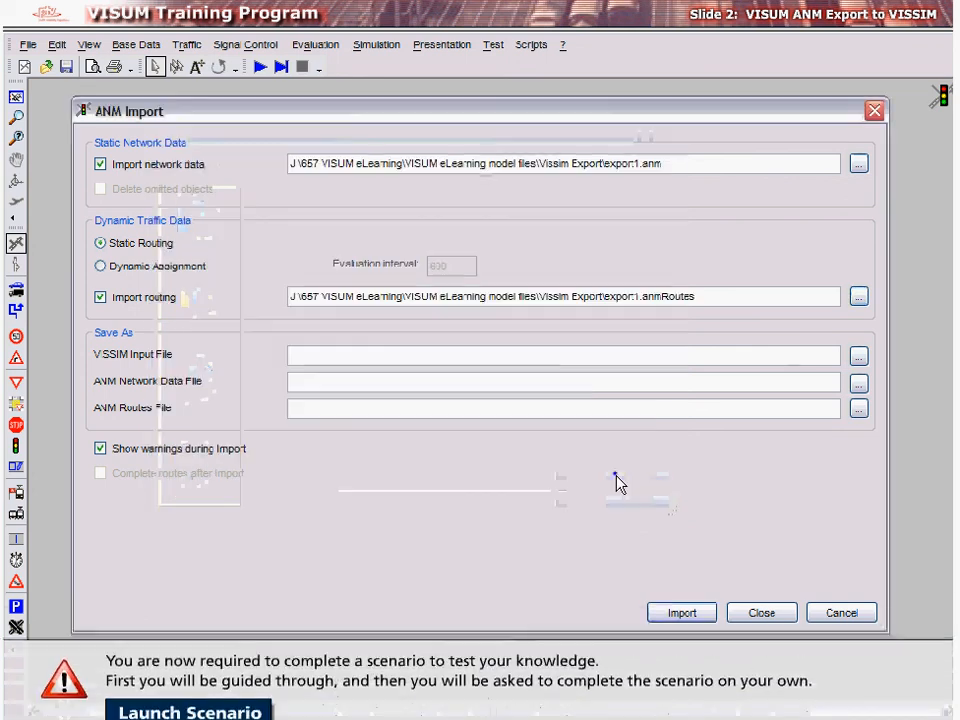